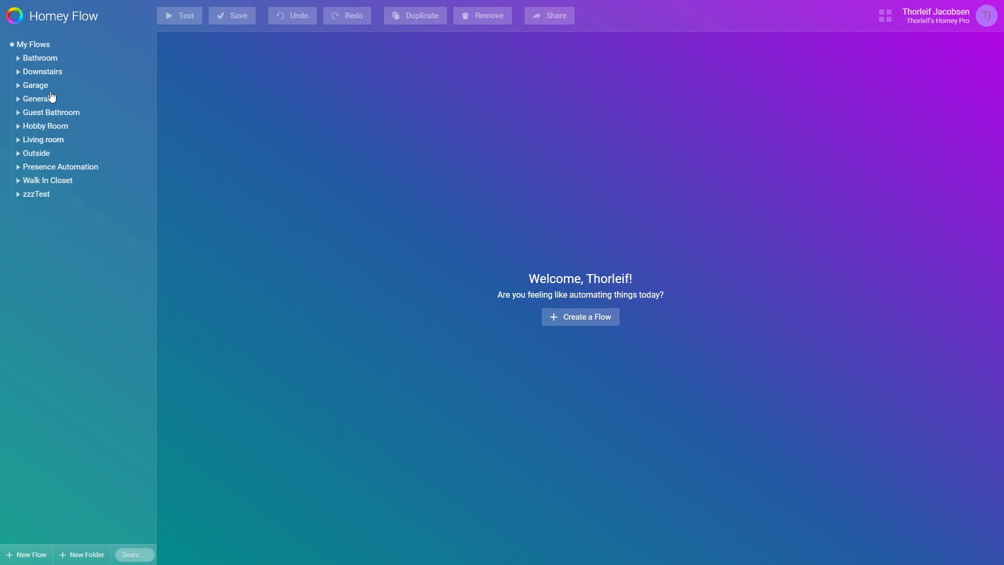
- Expand and collapse the Bathroom and Downstairs folders to browse their existing flows
click(16, 59)
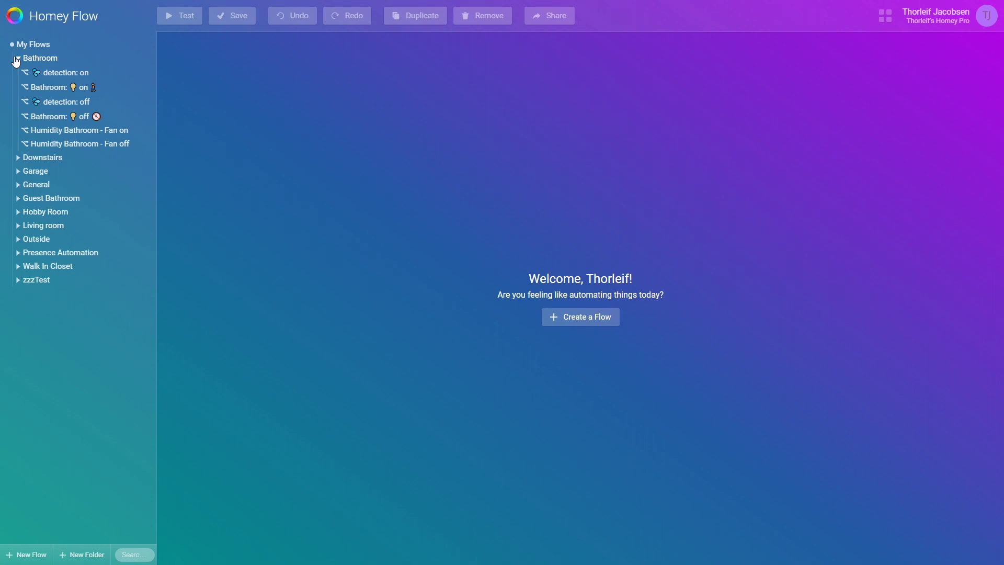
click(16, 59)
click(17, 72)
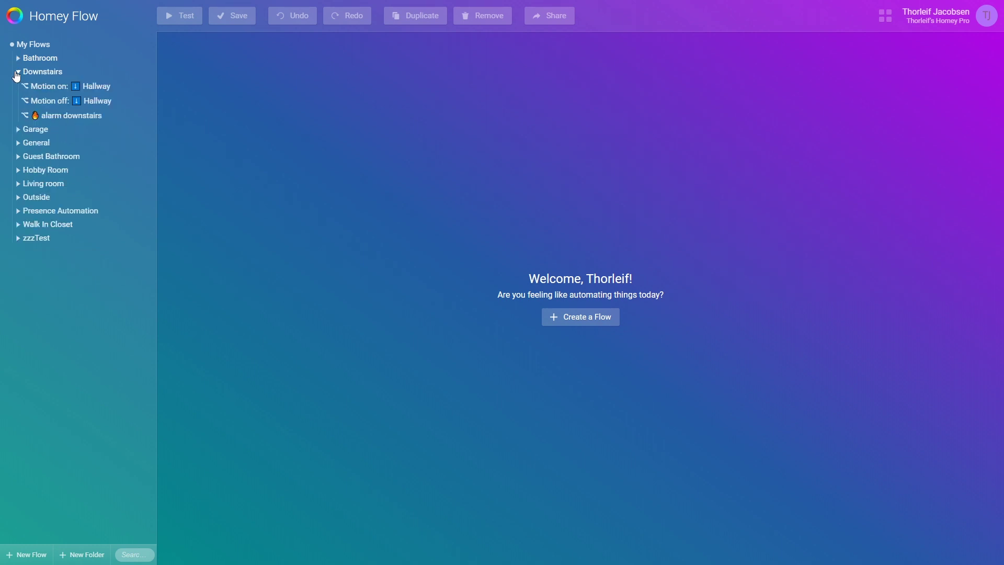
click(17, 72)
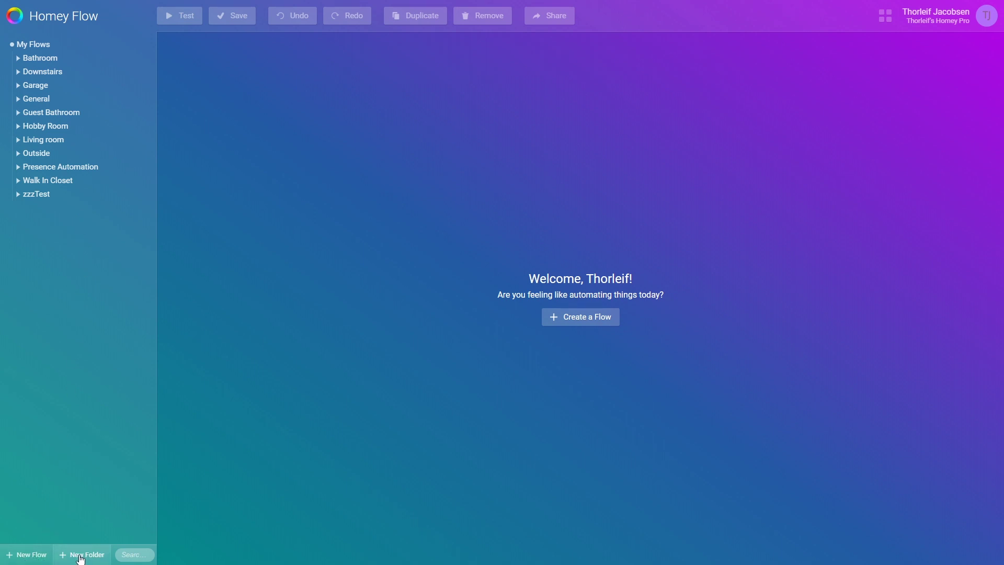
- Start a new empty flow and title it 'Test Flow 1'
click(34, 559)
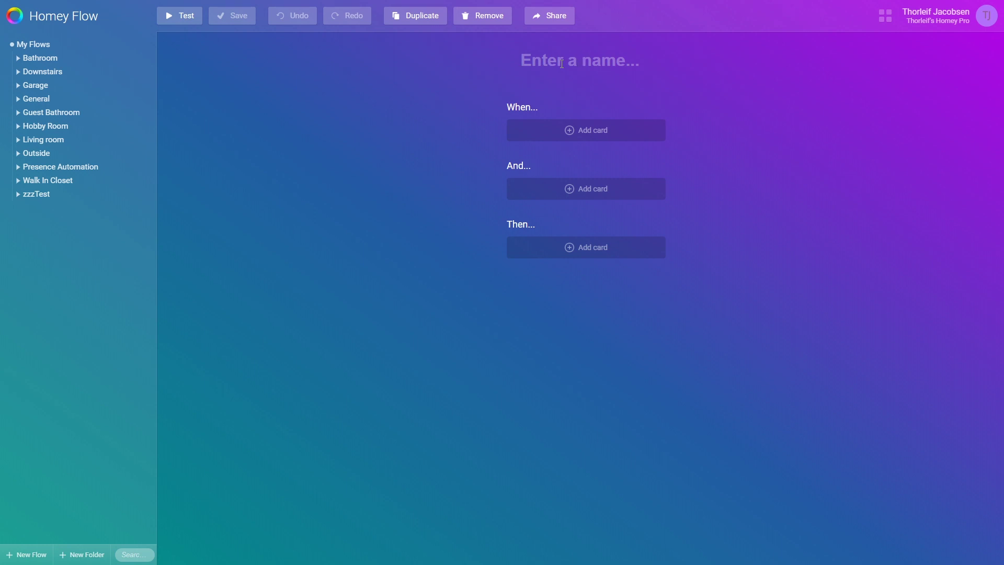
text(Test Flo)
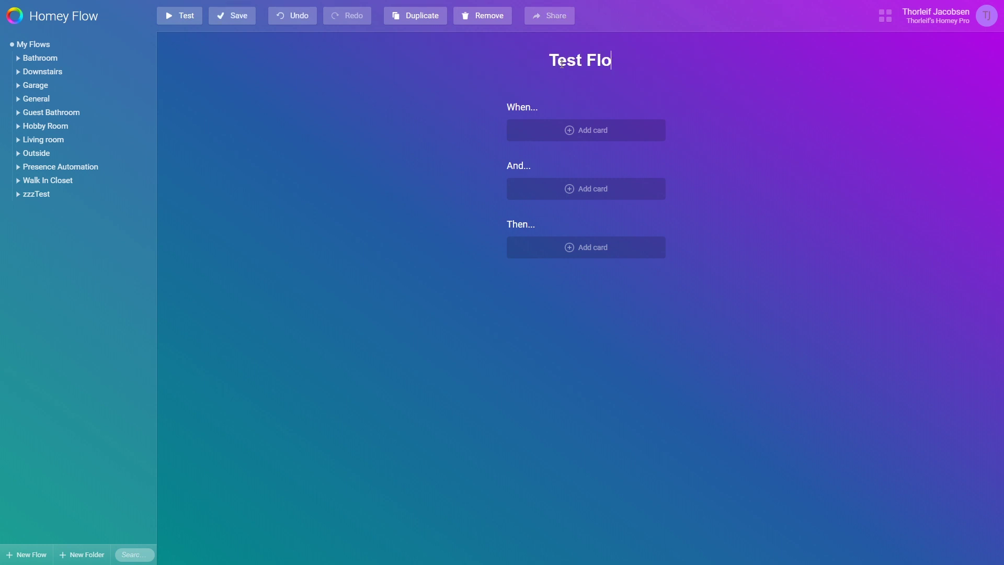
text(w 1)
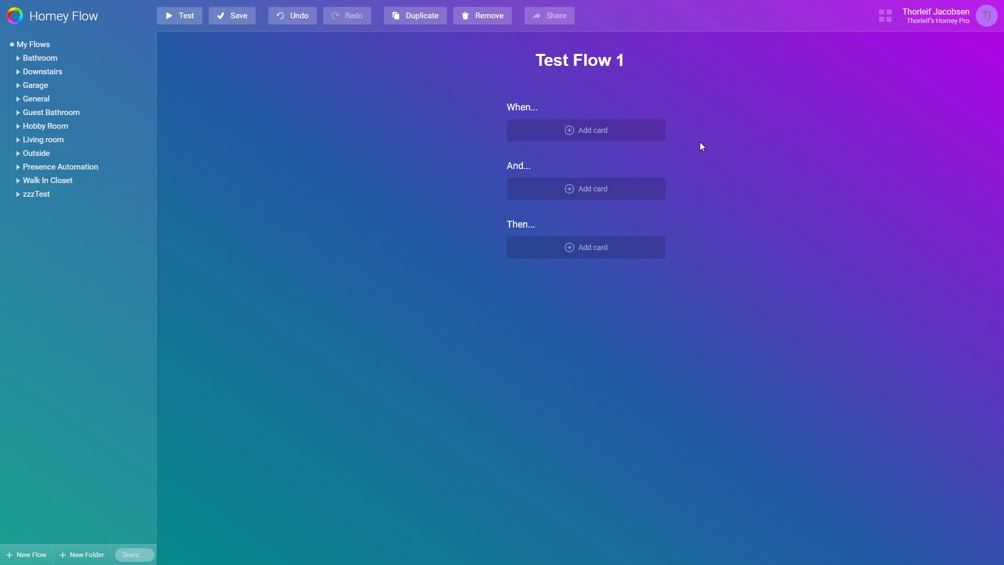
click(635, 137)
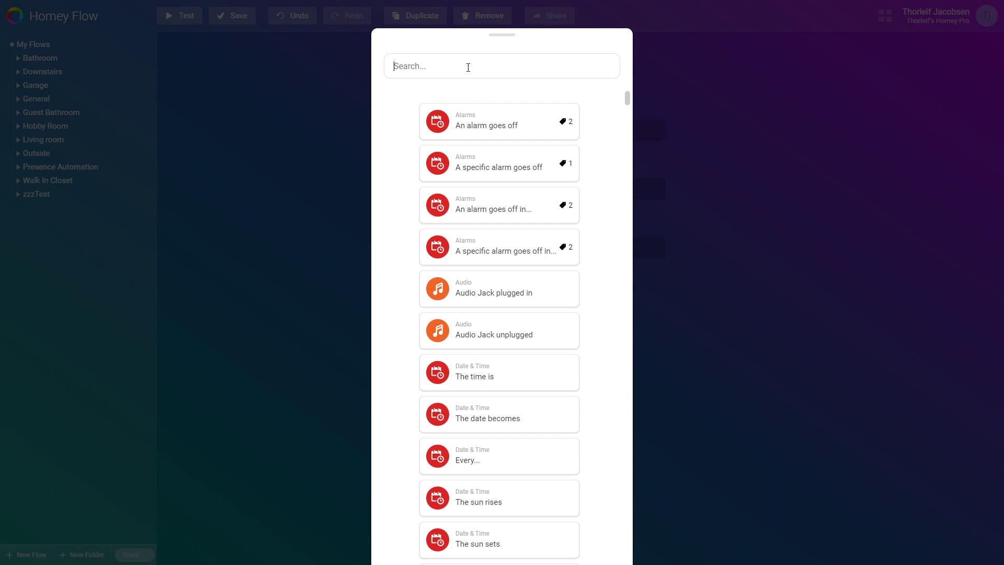
- Add the Door Sensor trigger 'The contact alarm turned on' to the When section
text(Door sensor)
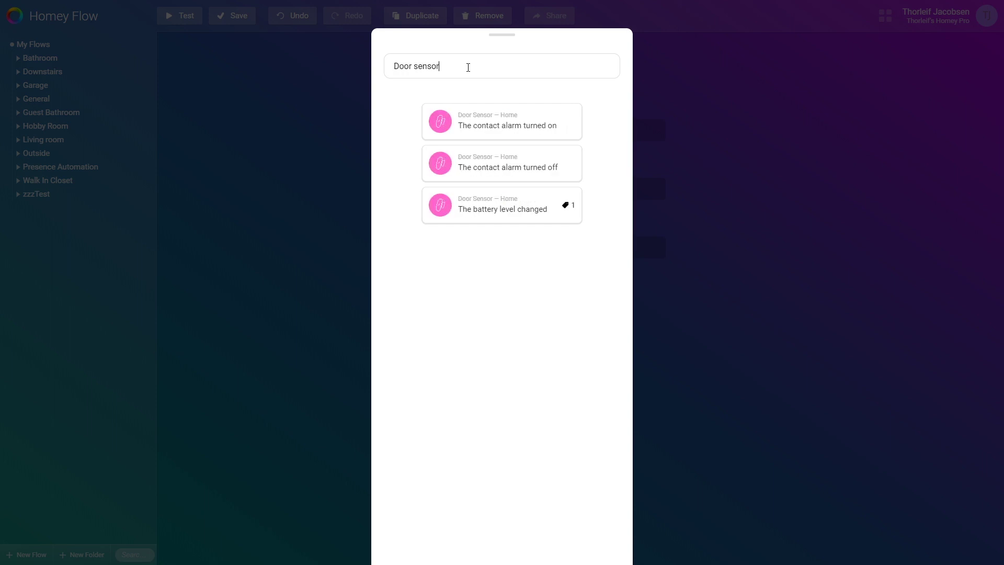
click(525, 133)
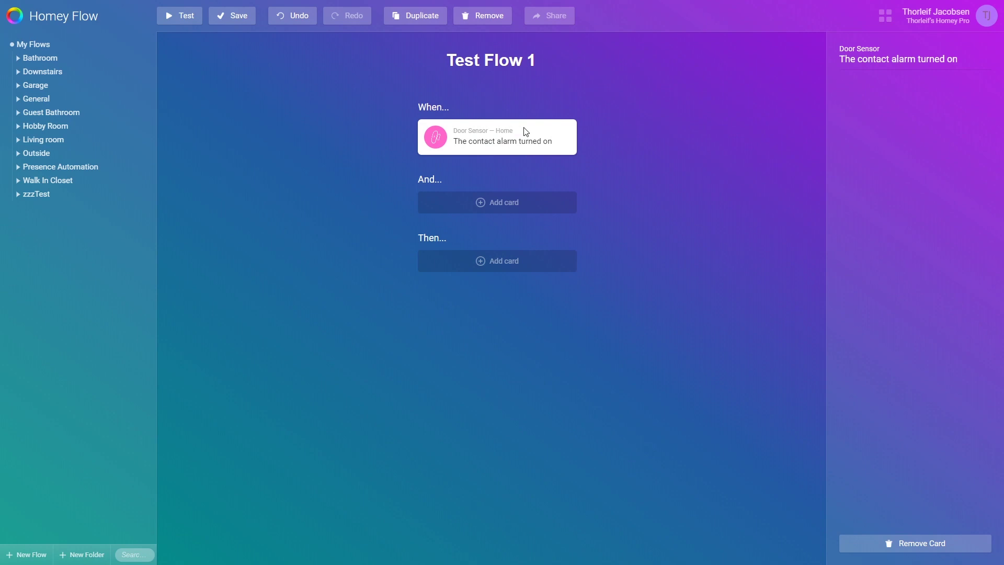
- Add a Create a notification action with text 'Door has been opened', then save the flow
click(492, 266)
triple_click(442, 67)
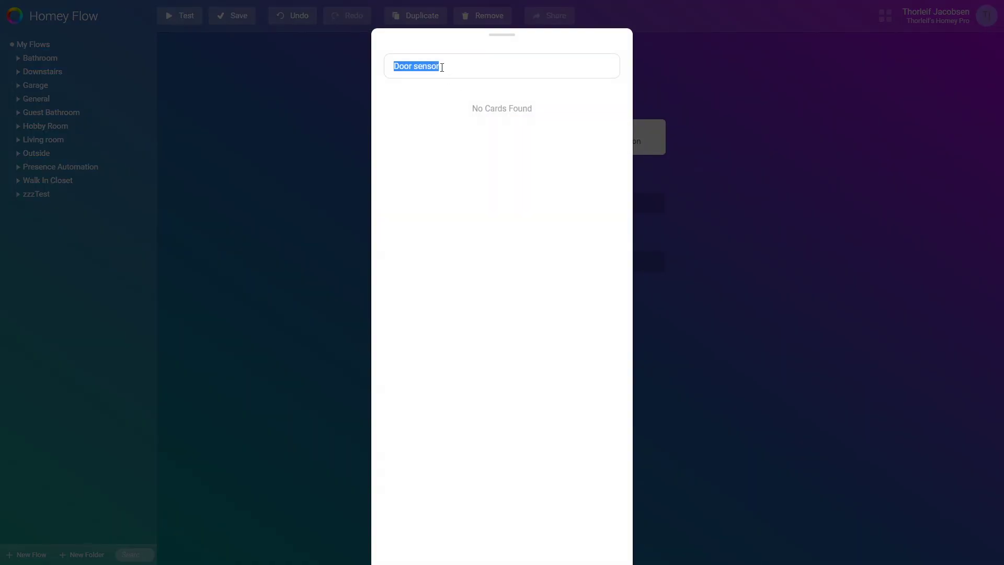
text(Notifi)
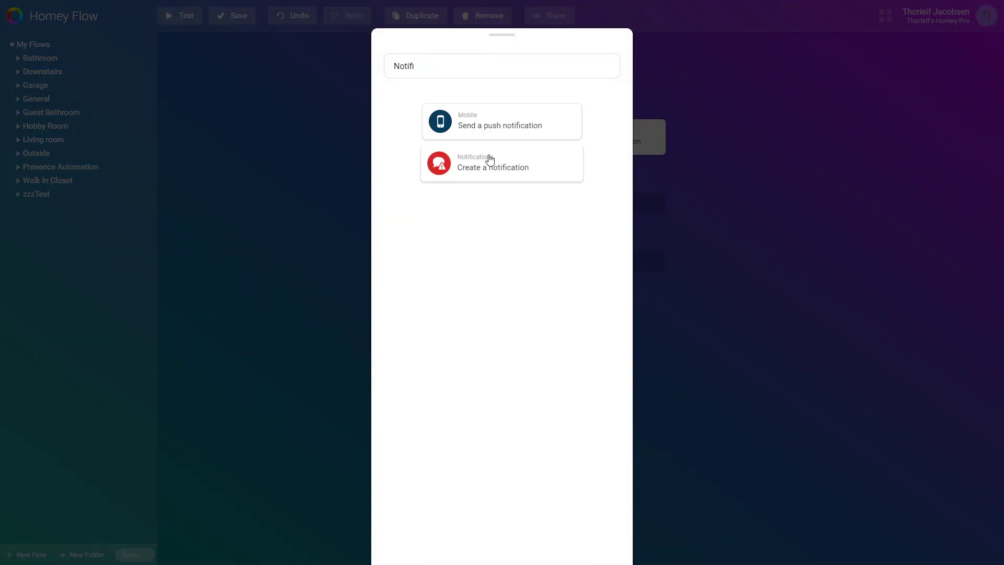
click(492, 166)
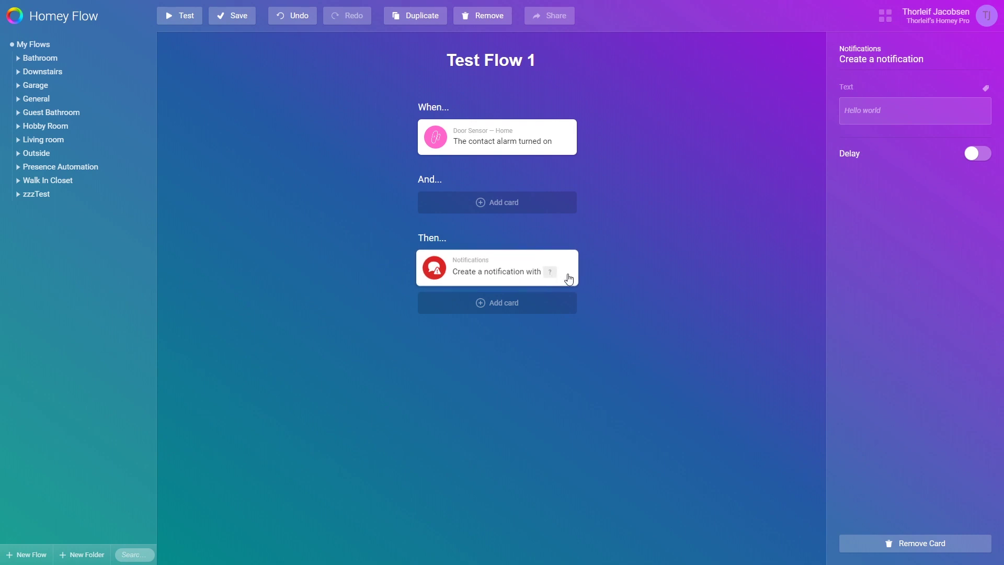
click(864, 114)
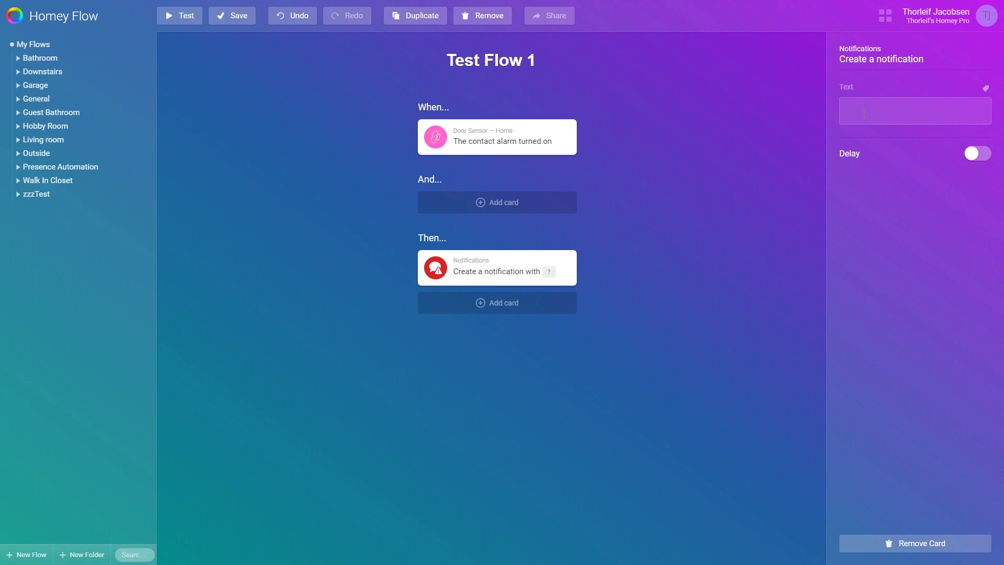
text(Door has been opened)
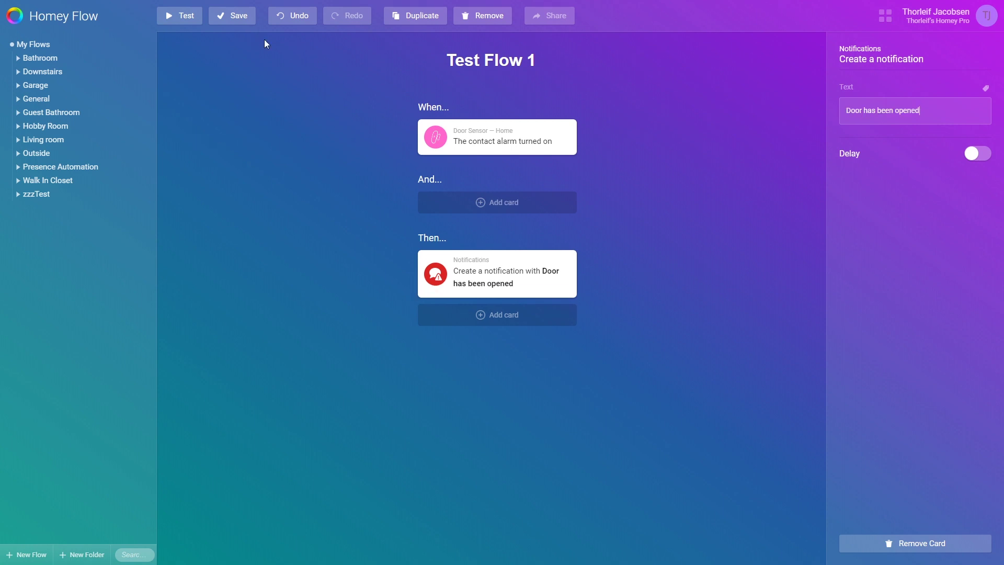
click(227, 14)
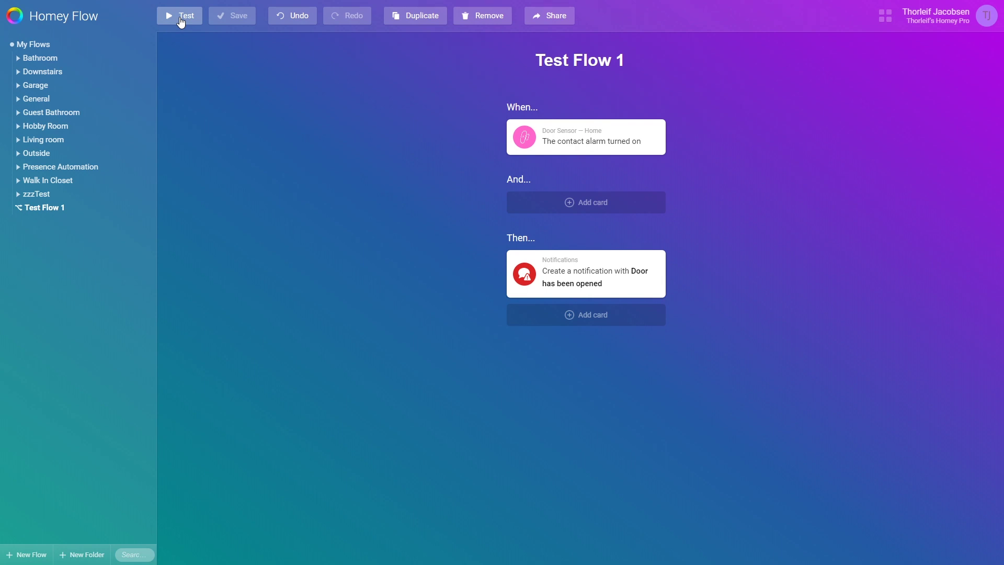
- Test-run the flow, then change the notification to 'Door has been opened - Magnet sensor' and save
click(180, 20)
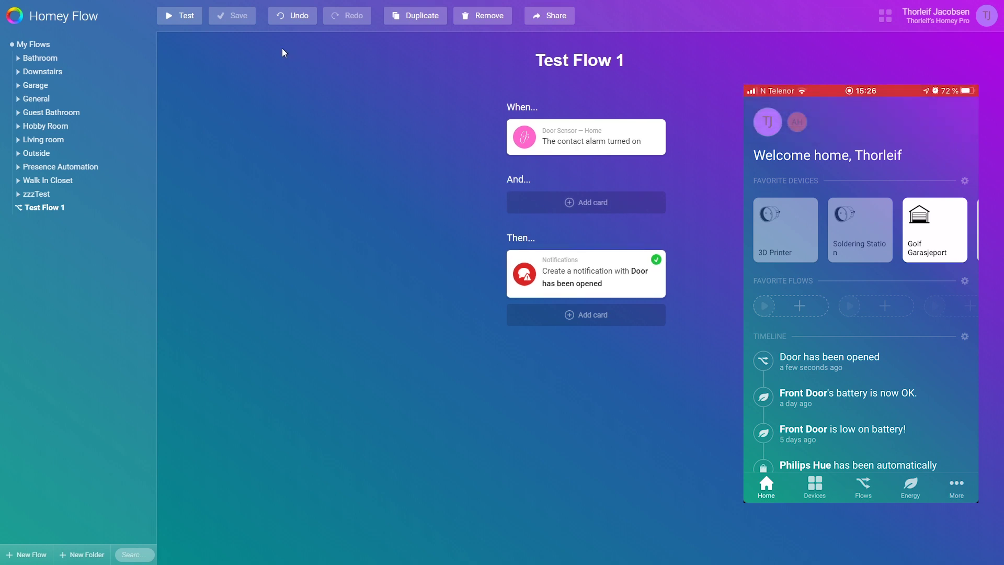
click(586, 274)
text(- Magnet sensor)
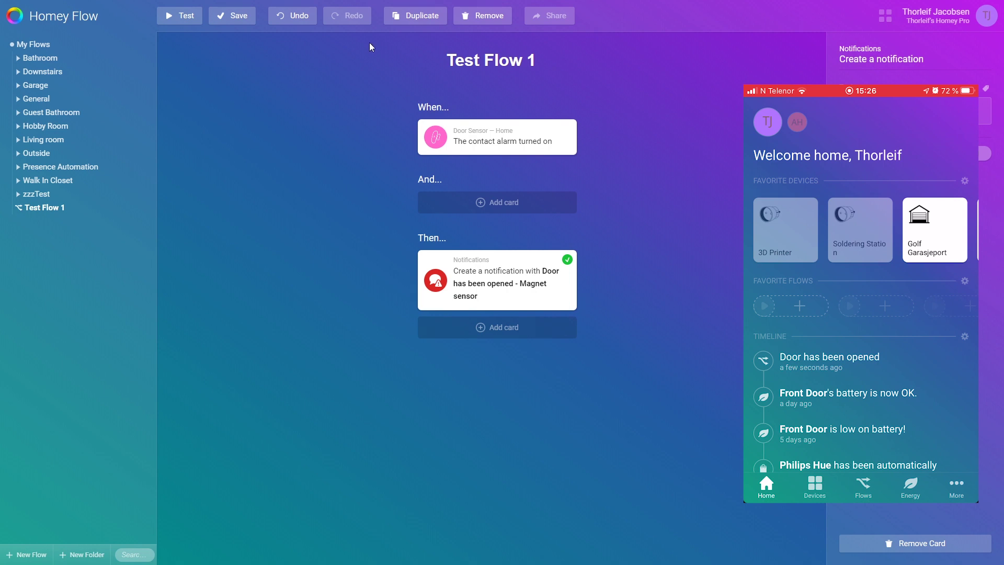
click(230, 16)
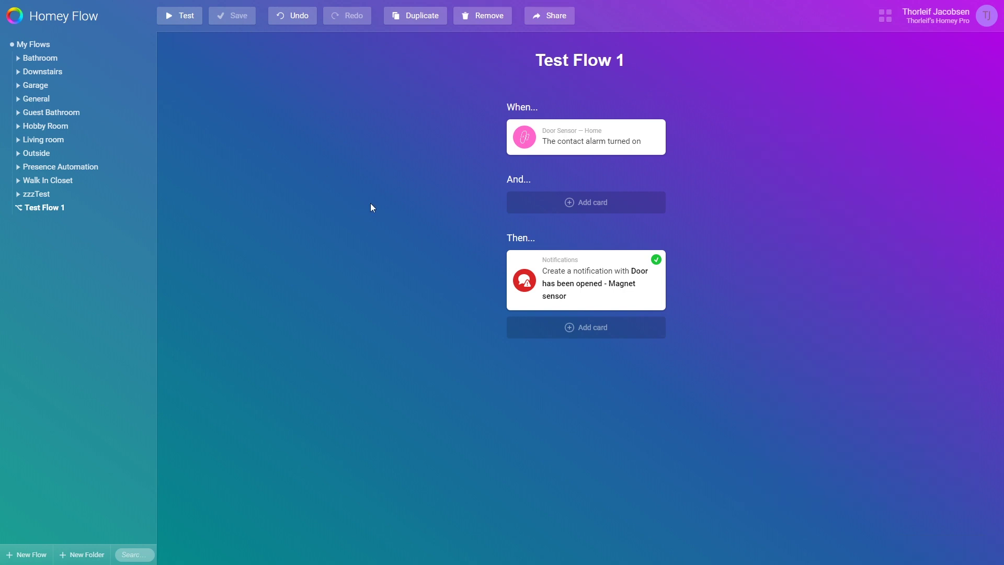
click(571, 206)
- Clear the card search and add the 'The time is between...' condition under And
triple_click(444, 56)
key(BackSpace)
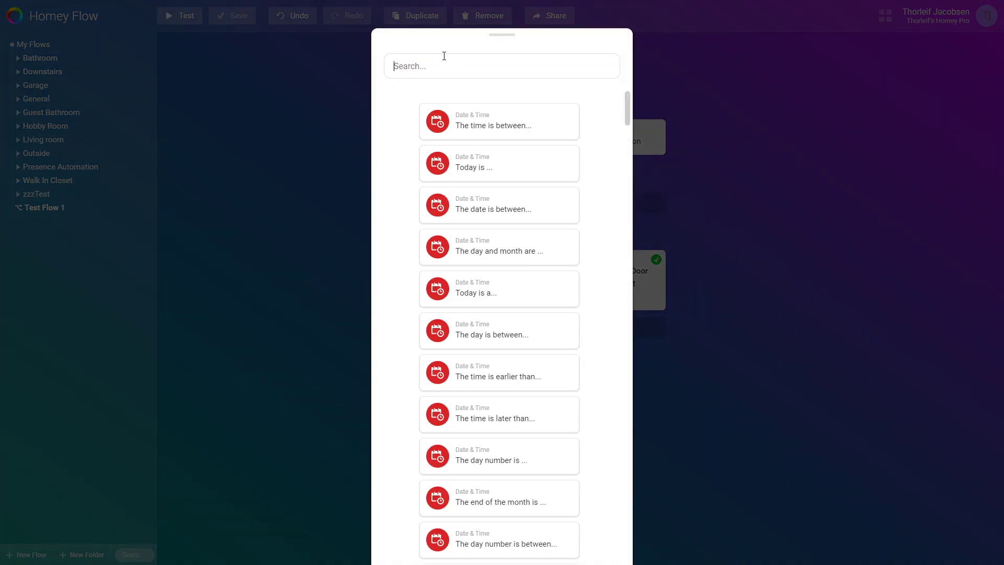
drag(627, 108, 627, 495)
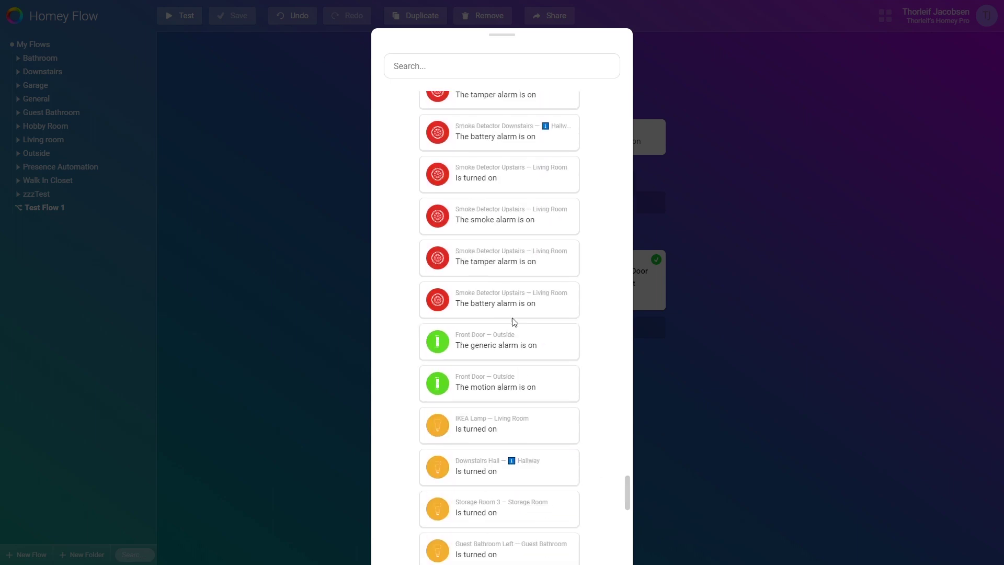
drag(630, 499, 625, 73)
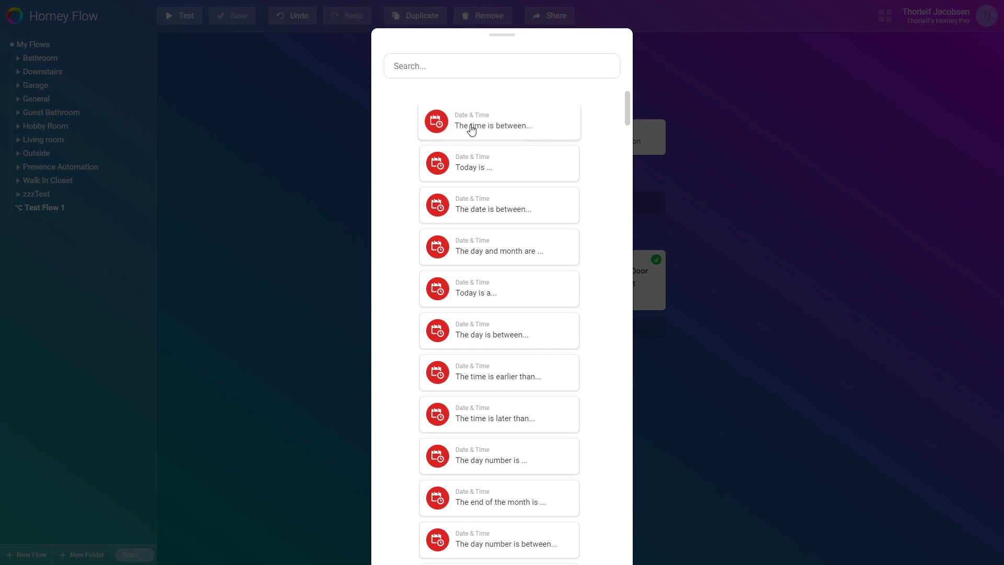
click(523, 131)
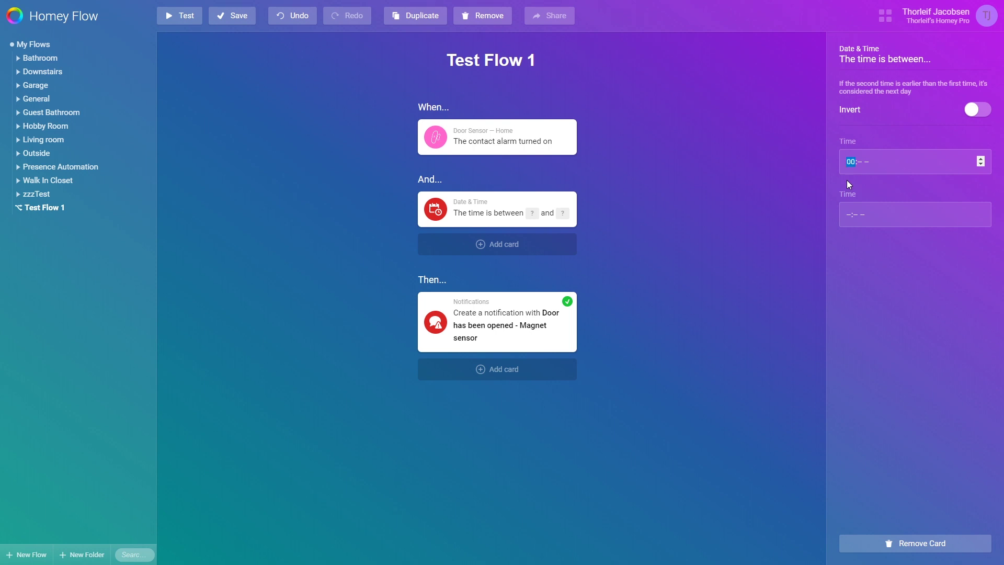
- Set the time range to 08:00 AM–04:00 PM, then save and test the flow
text(a)
key(Tab)
text(0400p)
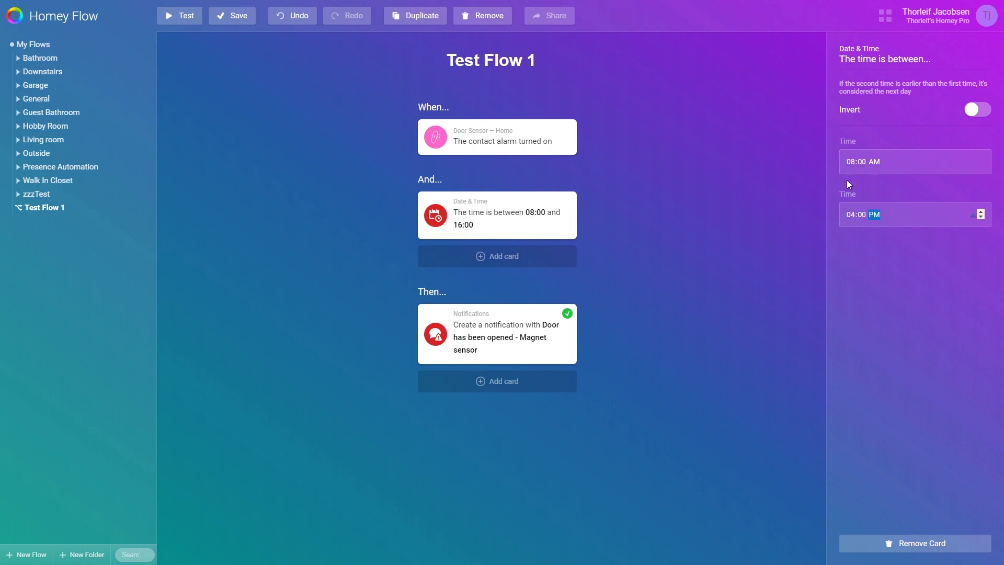
click(671, 234)
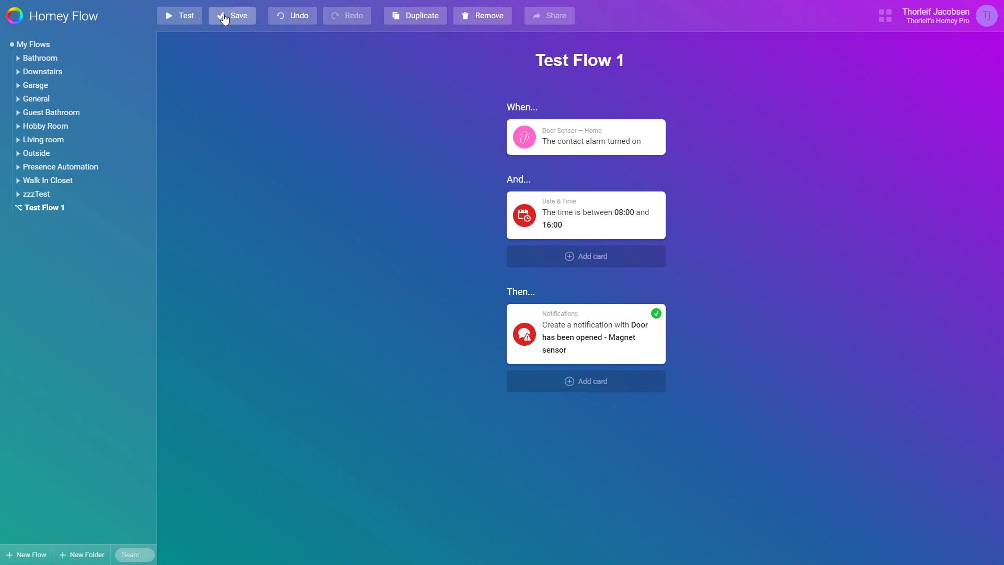
click(224, 19)
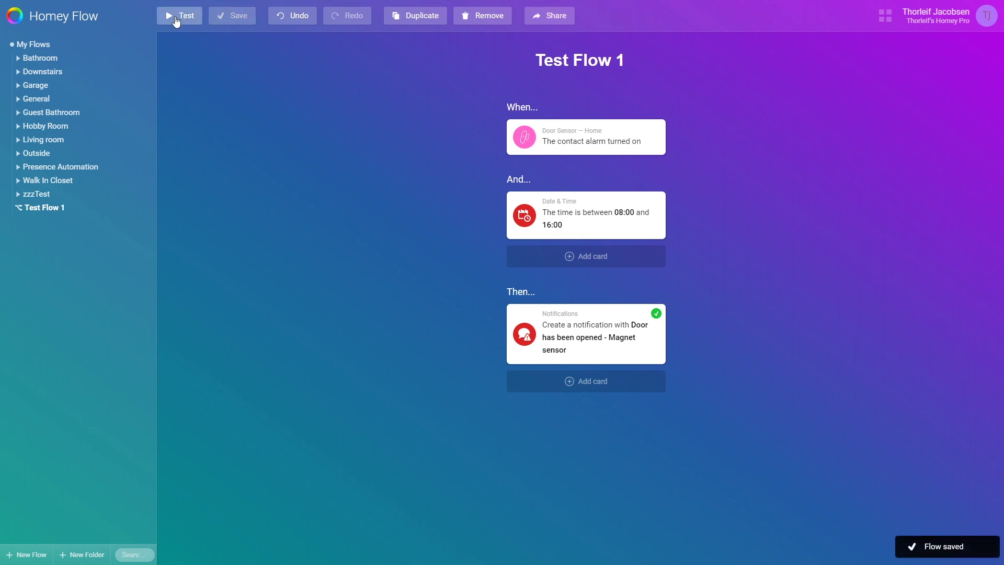
click(177, 21)
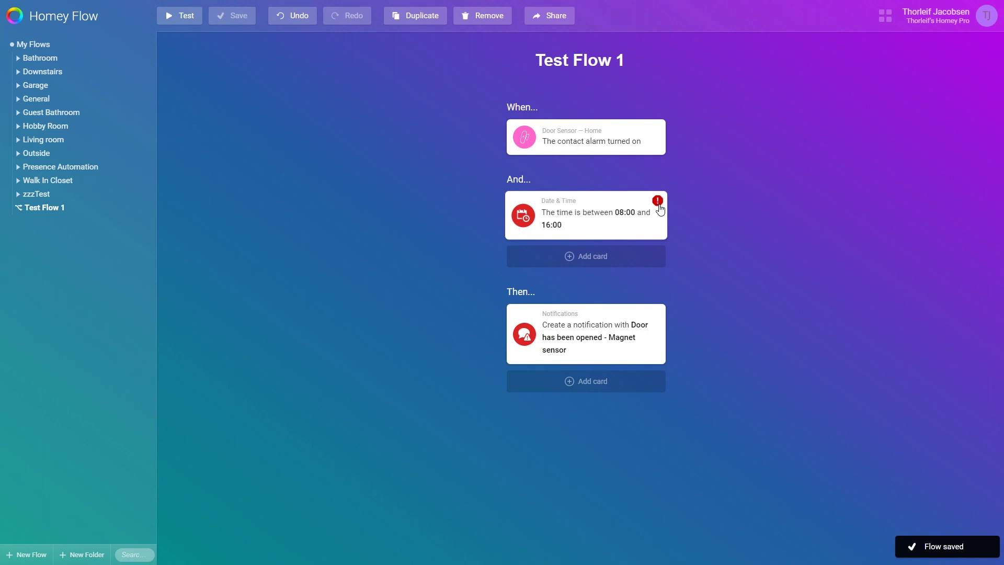
- Add a 'Today is a Monday' condition below the time condition and review its settings
click(646, 261)
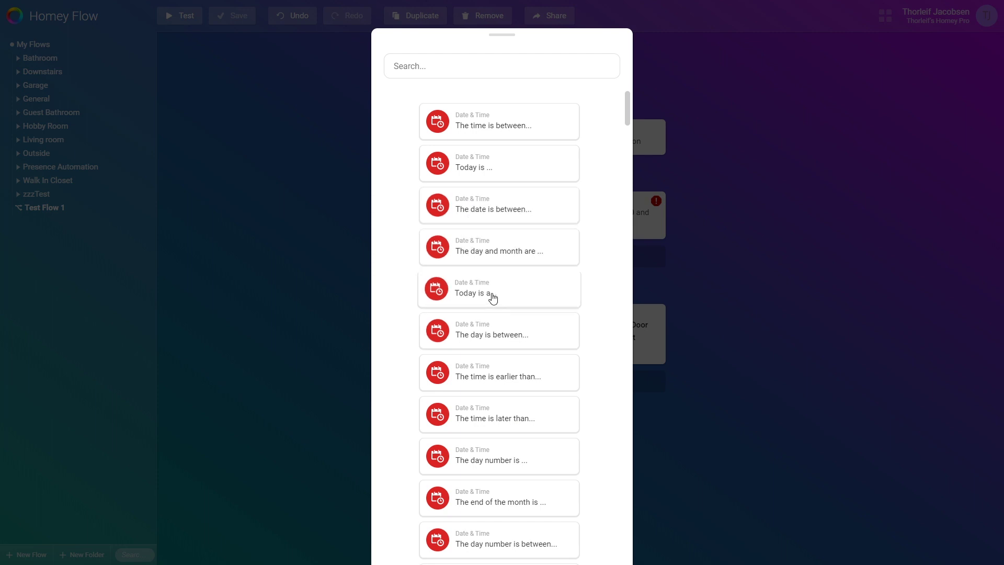
click(493, 296)
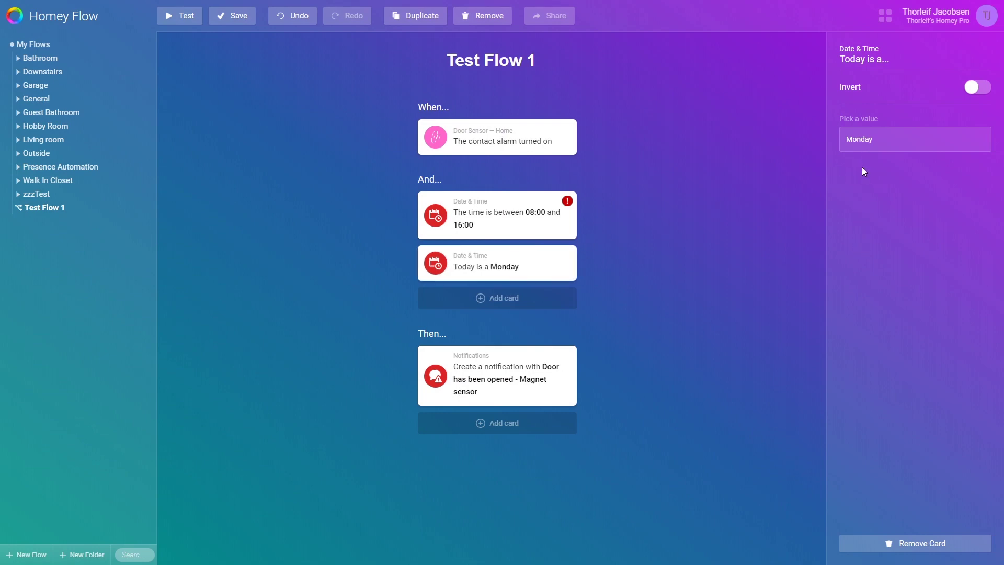
click(720, 256)
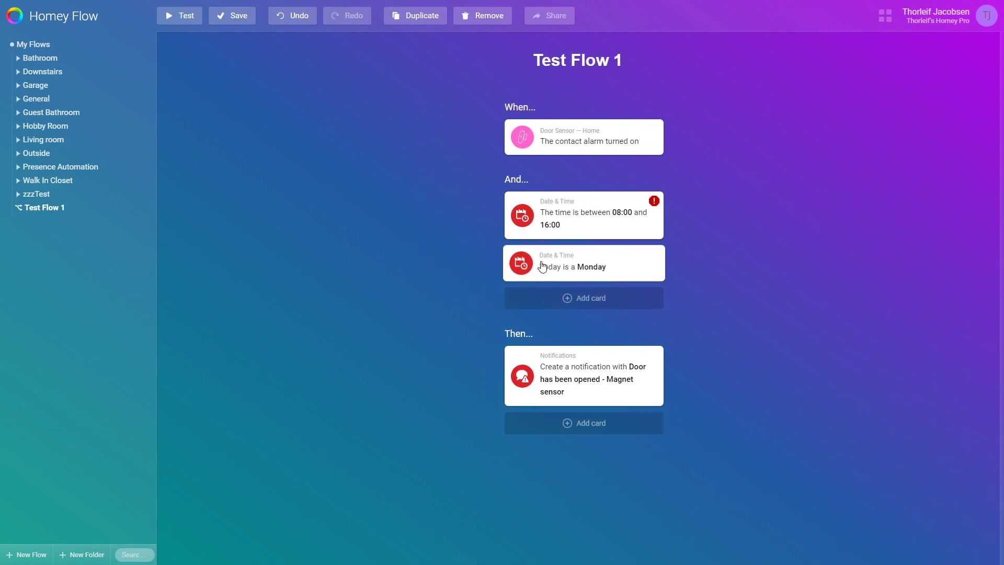
click(605, 267)
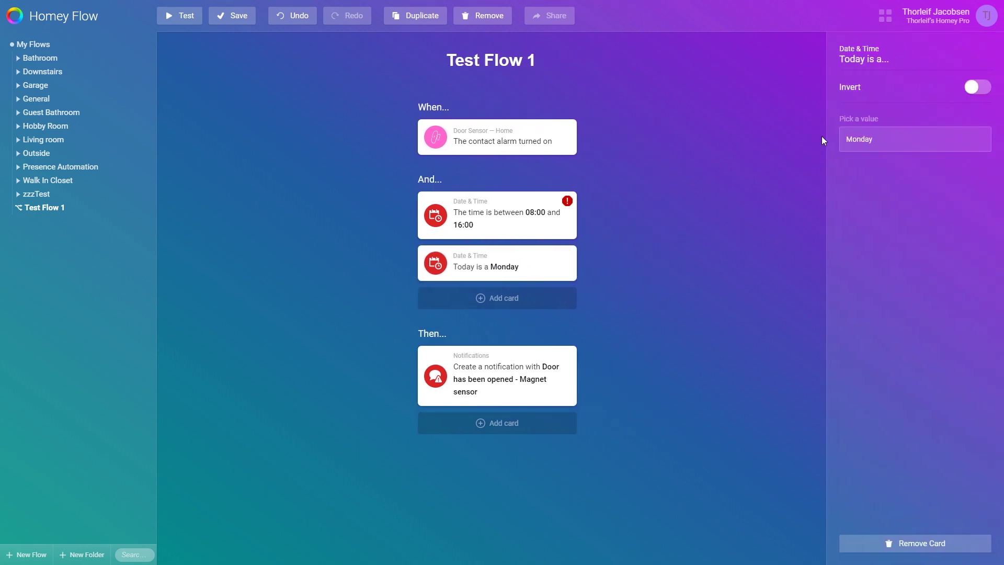
click(644, 213)
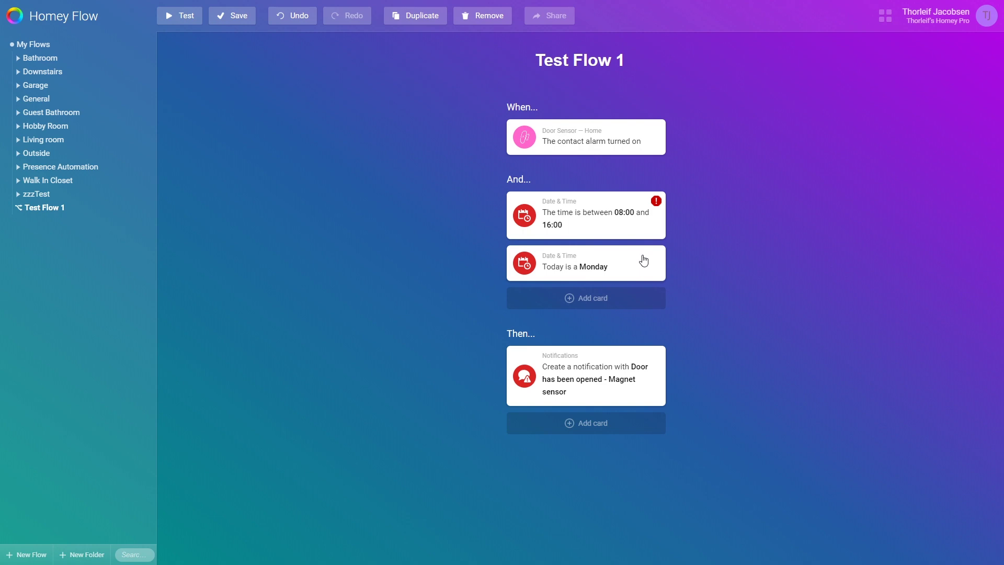
- OR-group the Monday condition with the time condition, change it to Weekend day, and paste further conditions
drag(641, 260, 637, 279)
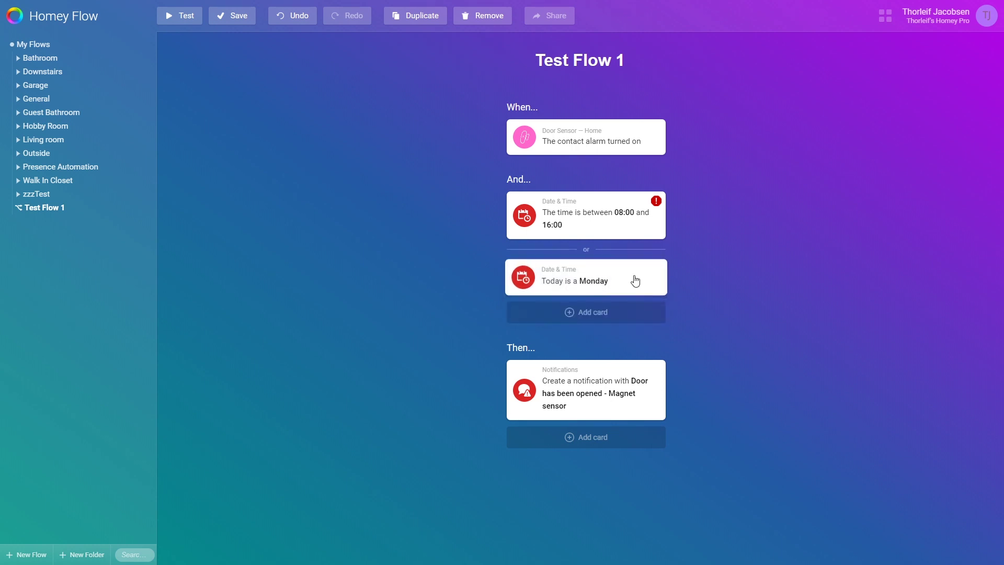
click(637, 280)
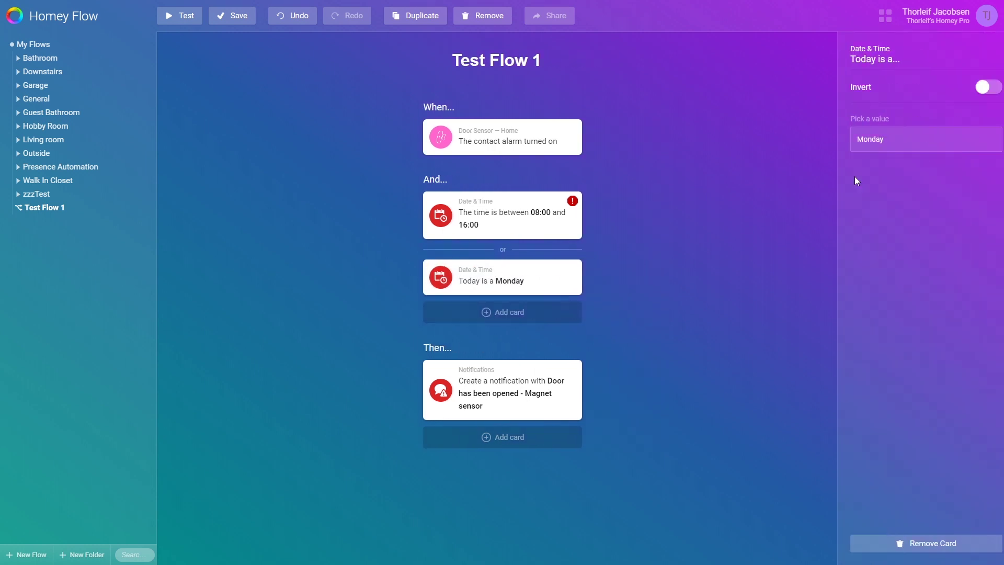
click(862, 243)
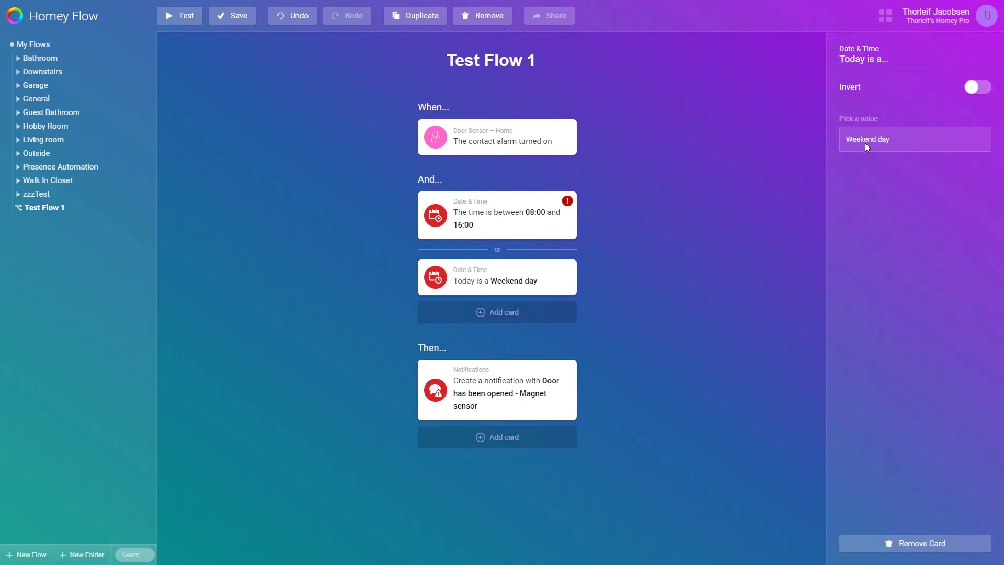
click(714, 201)
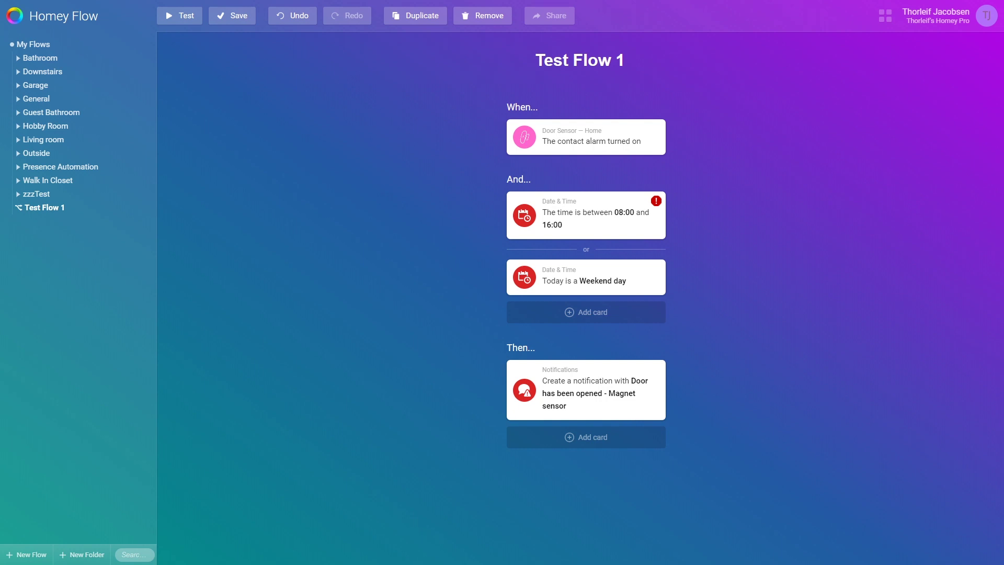
key(ctrl+v)
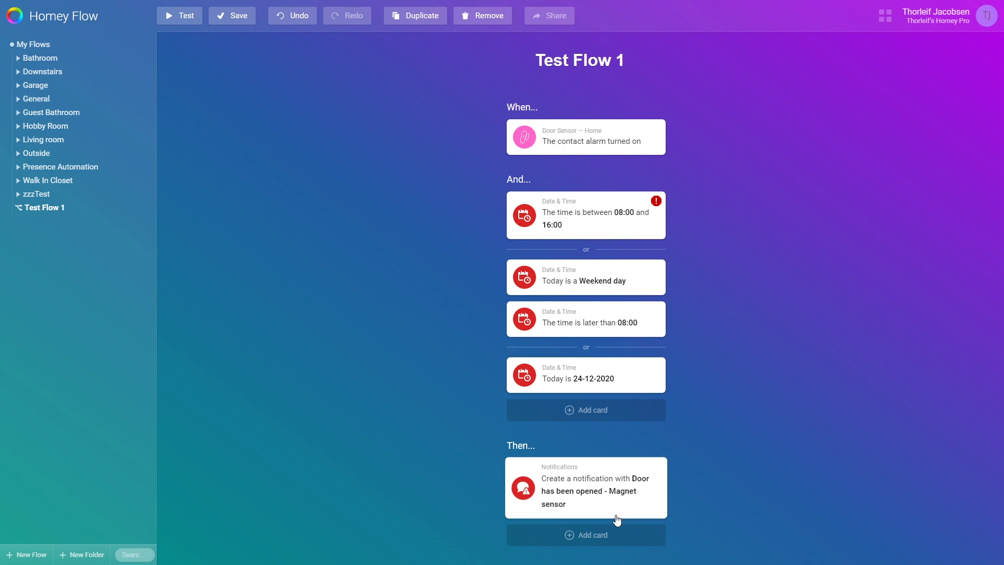
- Add a second notification reading 'Condition were not met' and drag it toward the else branch
click(601, 538)
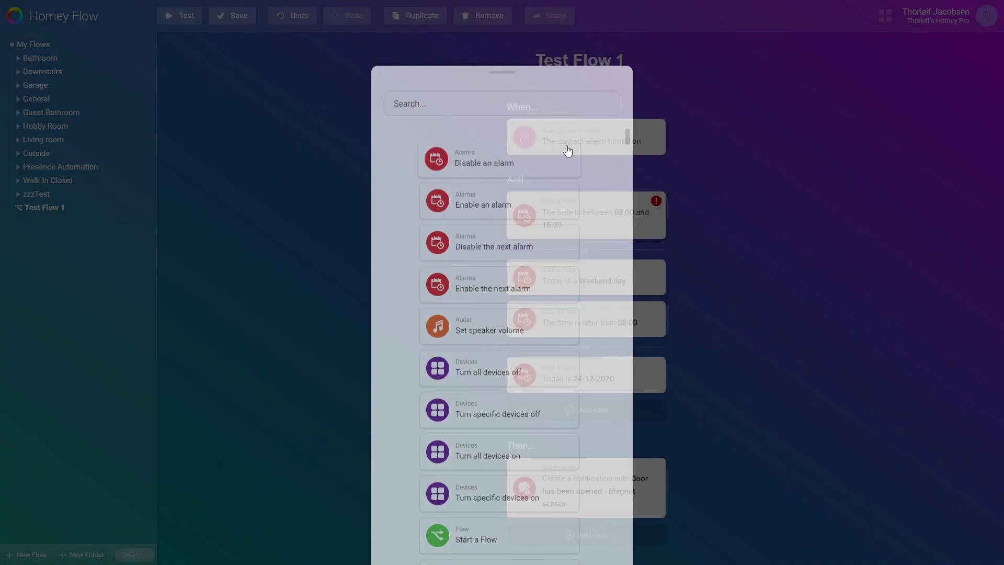
text(Notific)
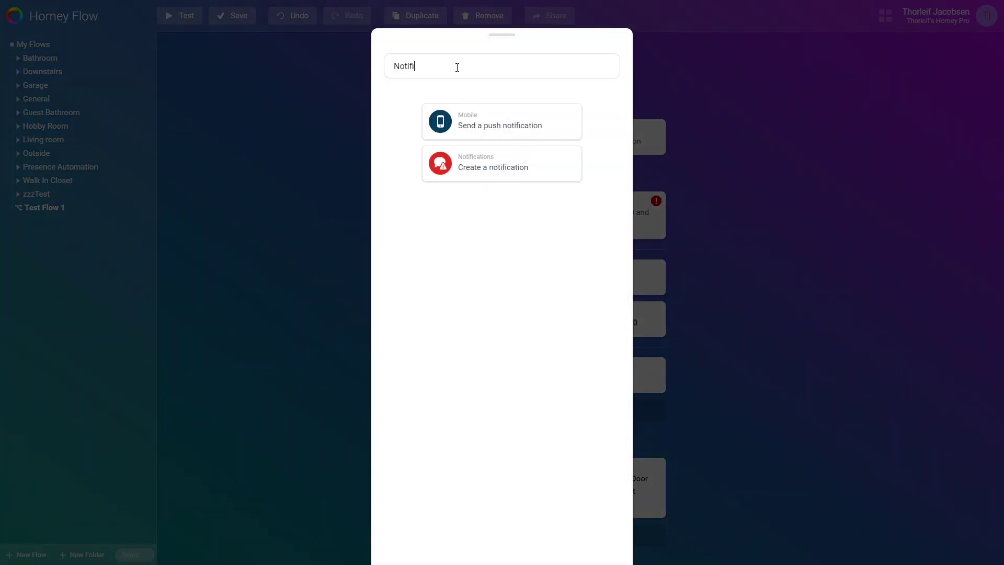
click(494, 175)
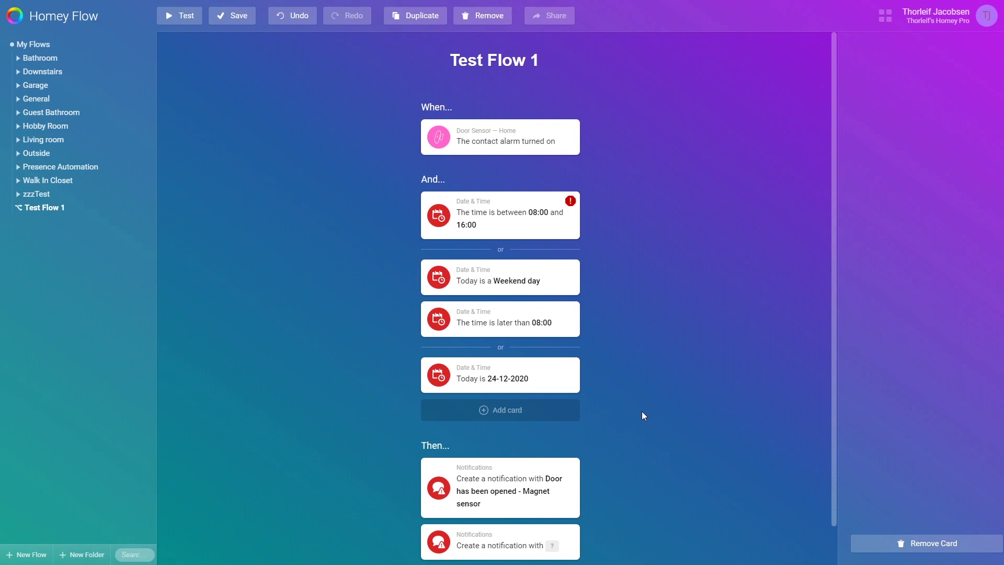
click(549, 504)
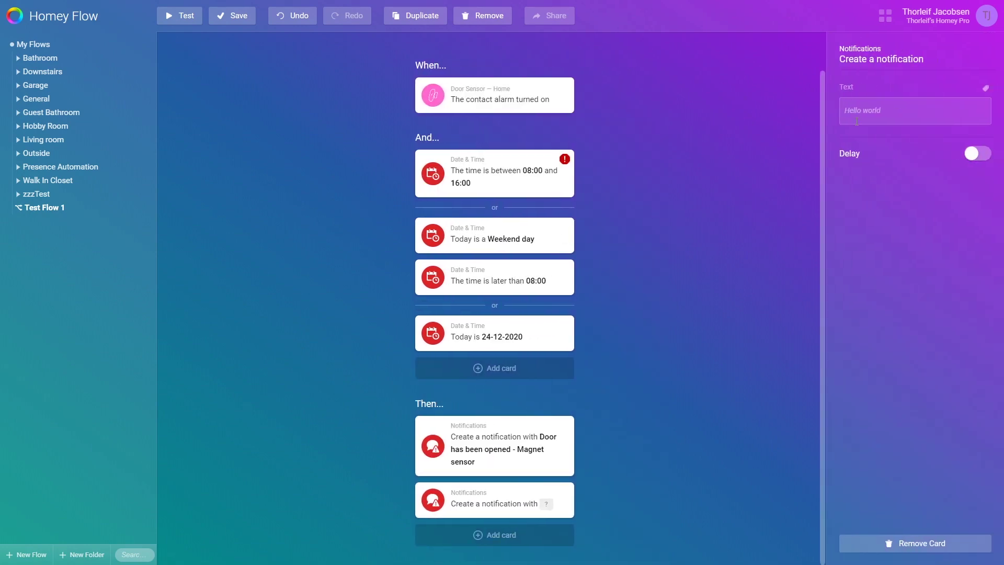
click(860, 112)
text(Condition w)
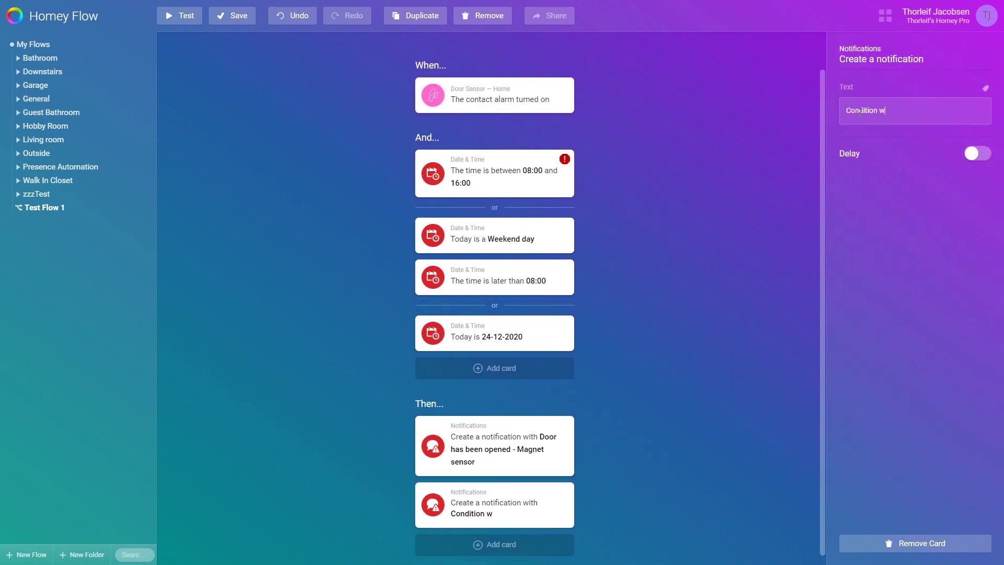
text(ere not met)
click(718, 169)
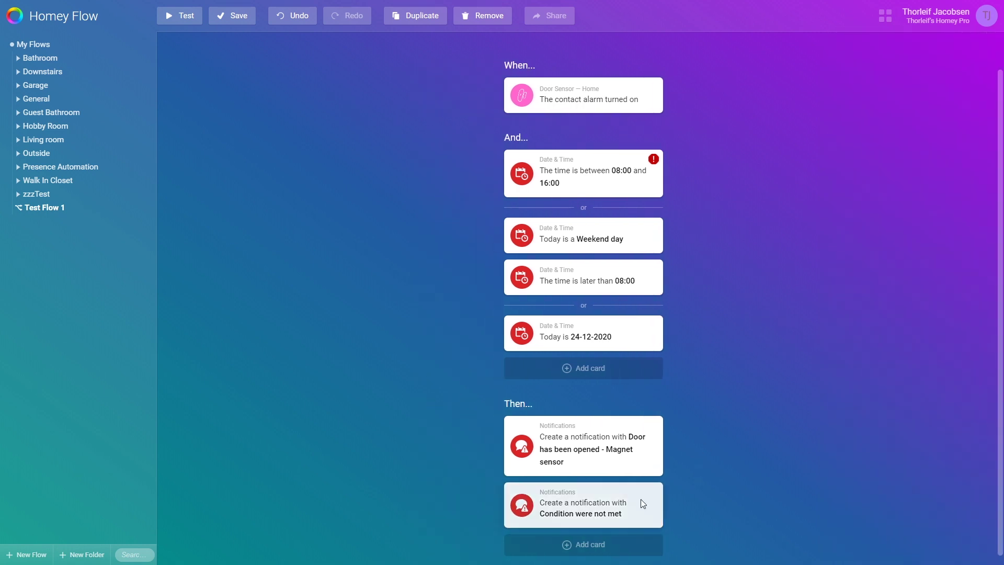
drag(643, 503, 645, 553)
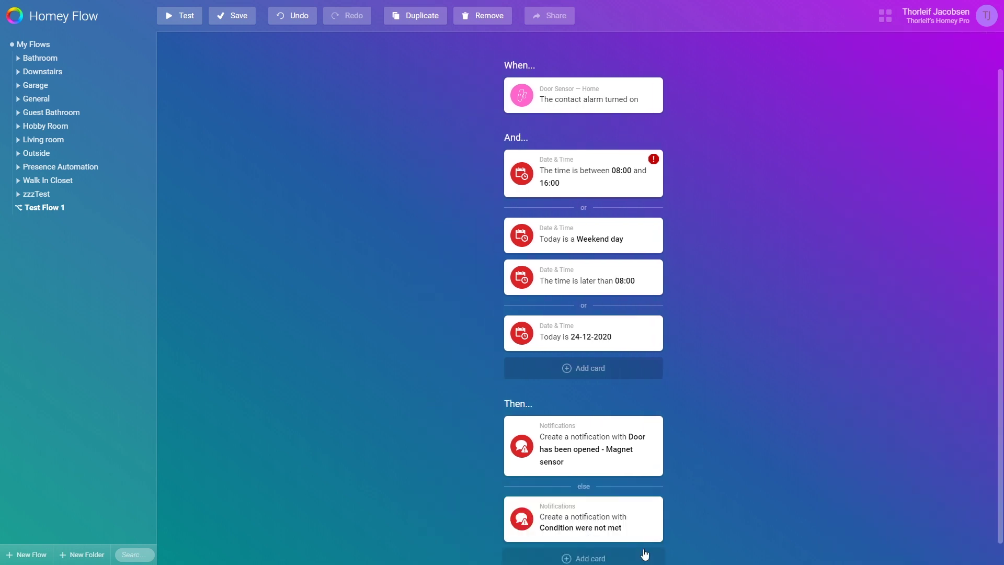
- Save the flow with the 'Condition were not met' else notification and test-run it
scroll(736, 460, down, 1)
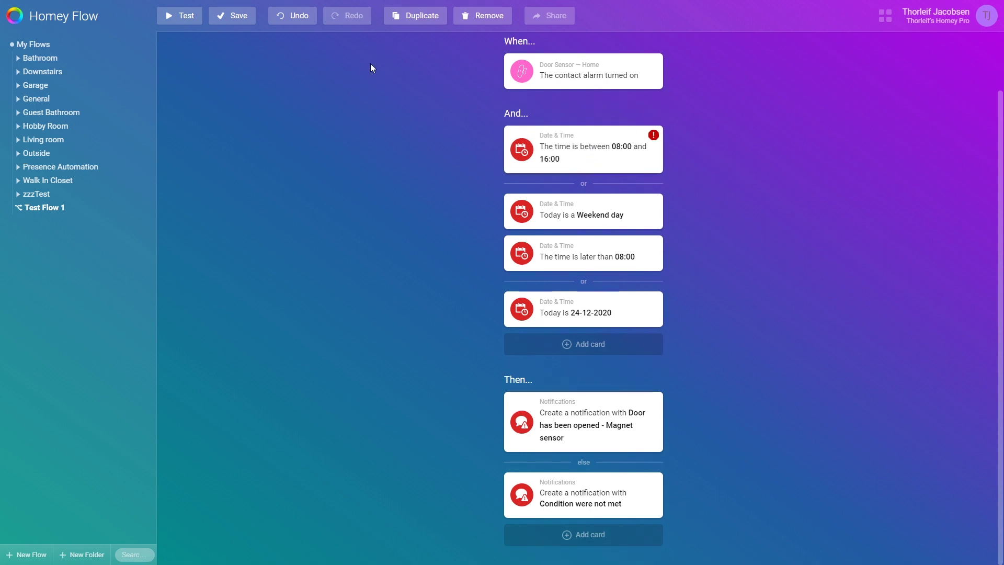
click(246, 16)
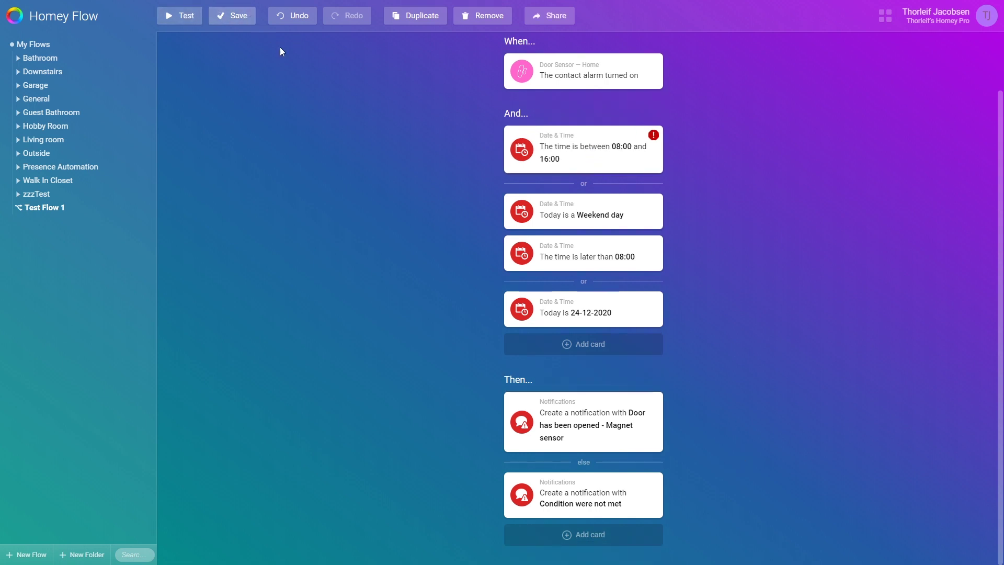
scroll(366, 174, up, 1)
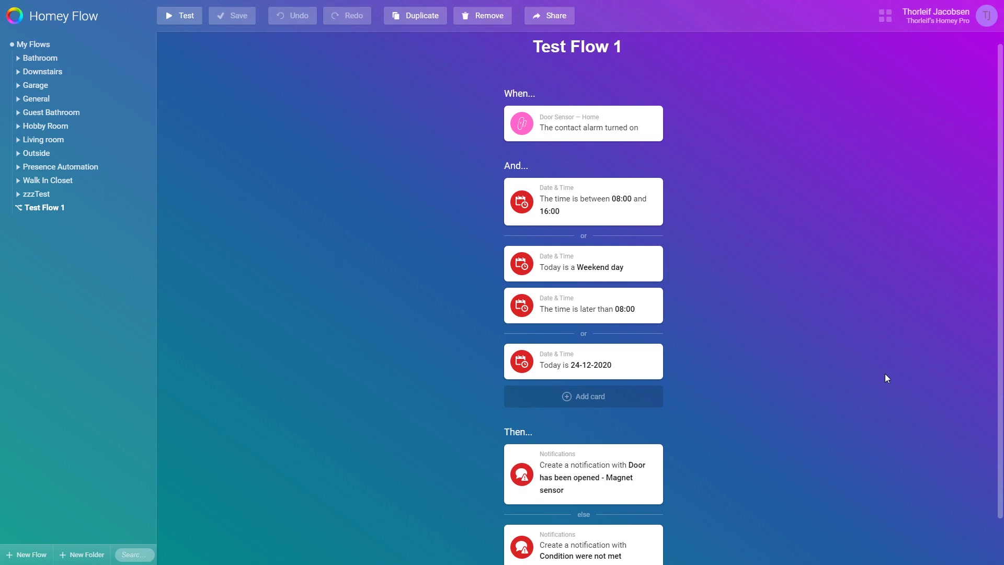
click(179, 15)
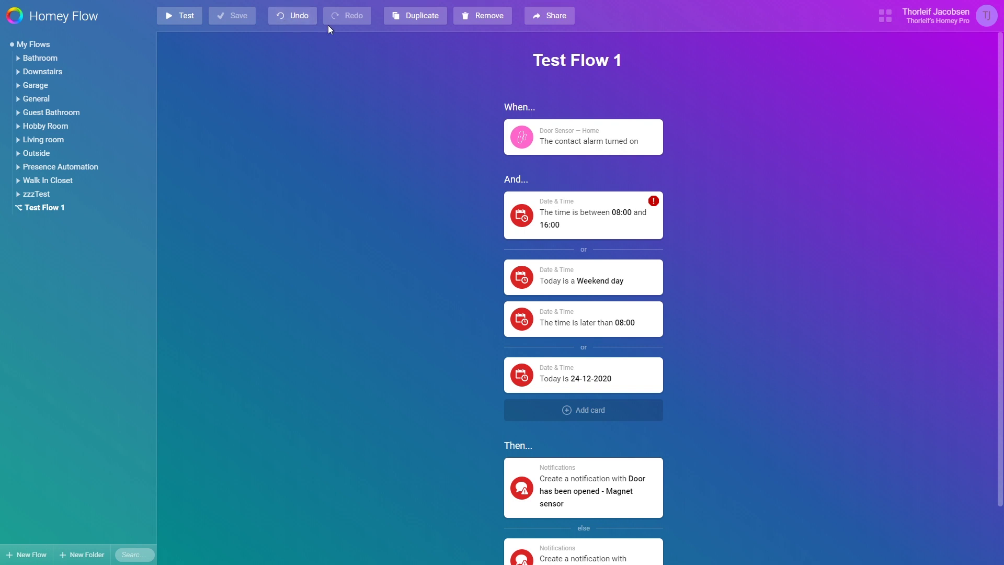
- Duplicate Test Flow 1, remove the copy discarding its changes, and reopen Test Flow 1
click(398, 19)
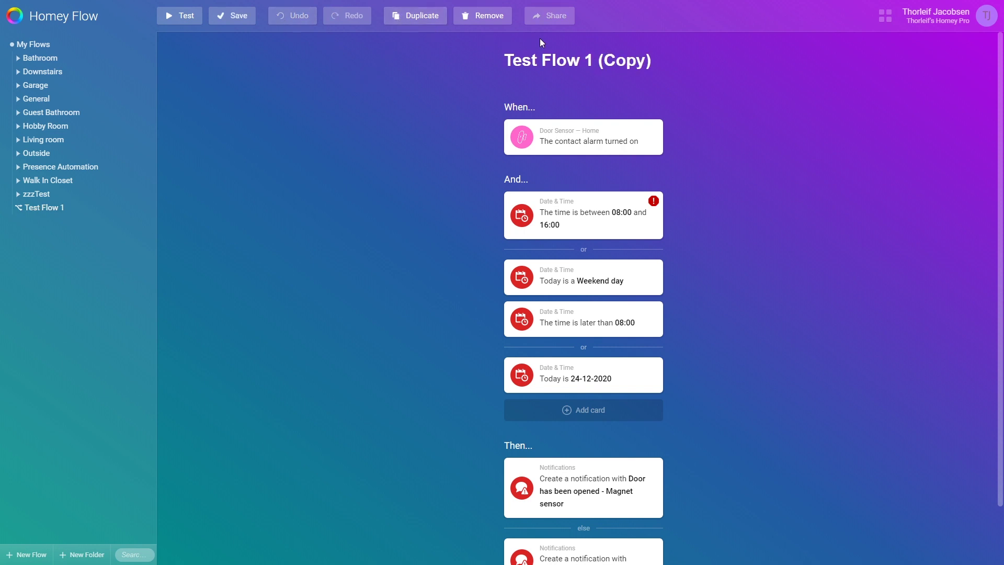
drag(557, 60, 653, 61)
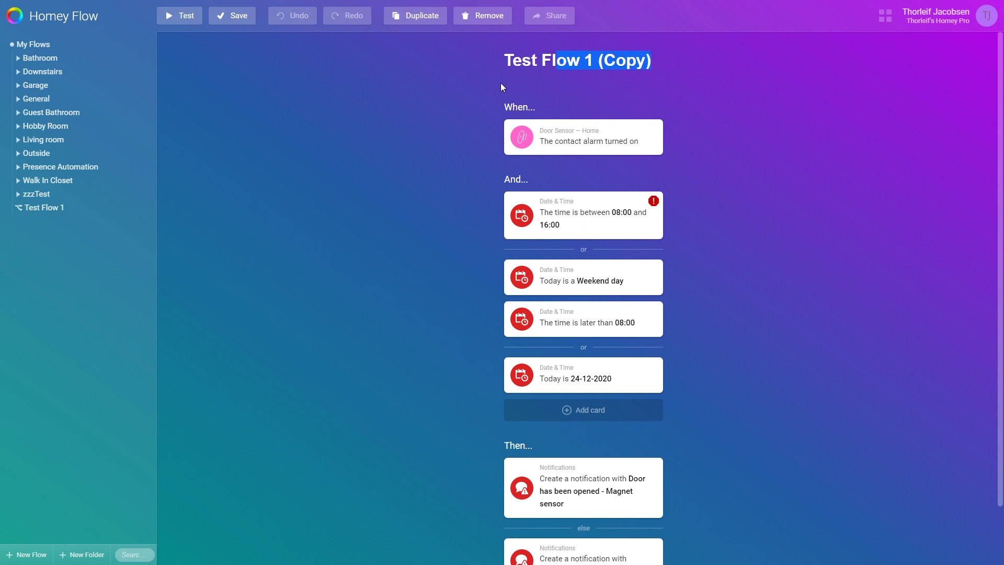
click(407, 46)
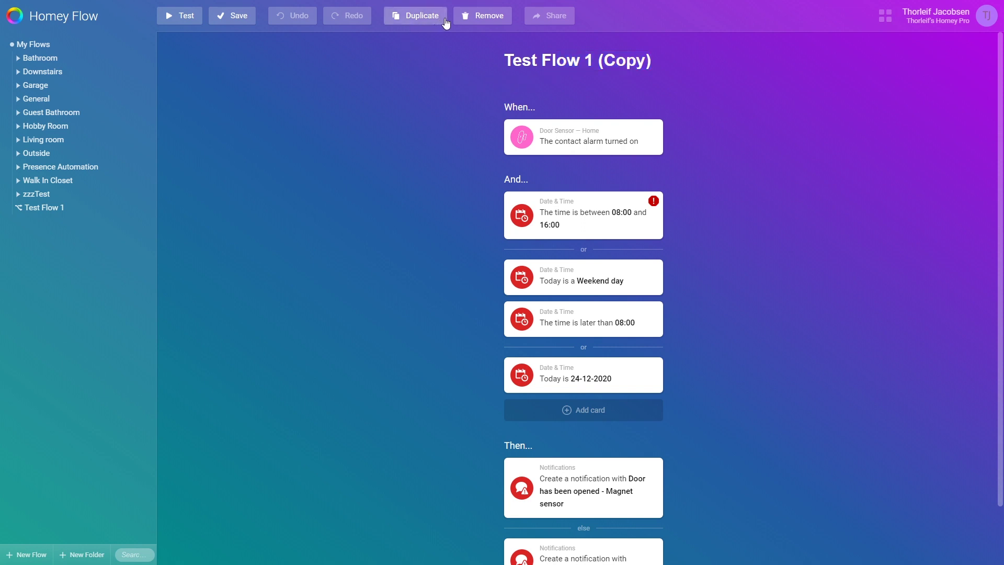
click(472, 17)
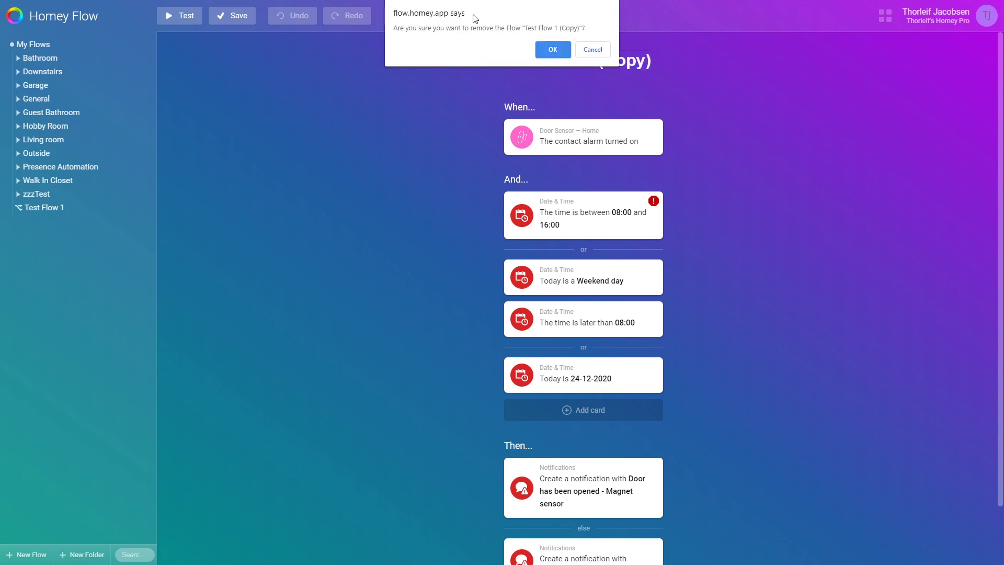
click(557, 52)
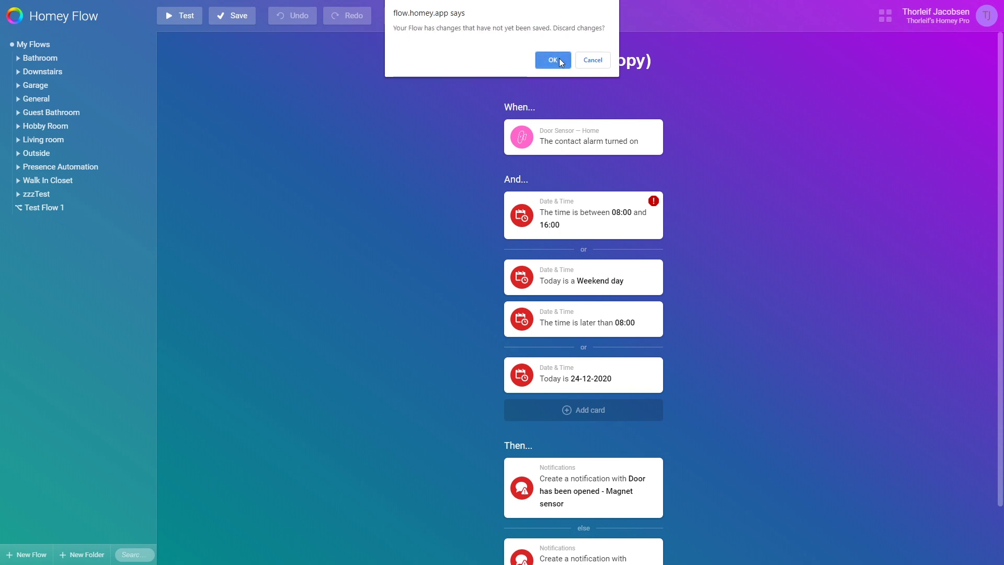
click(559, 58)
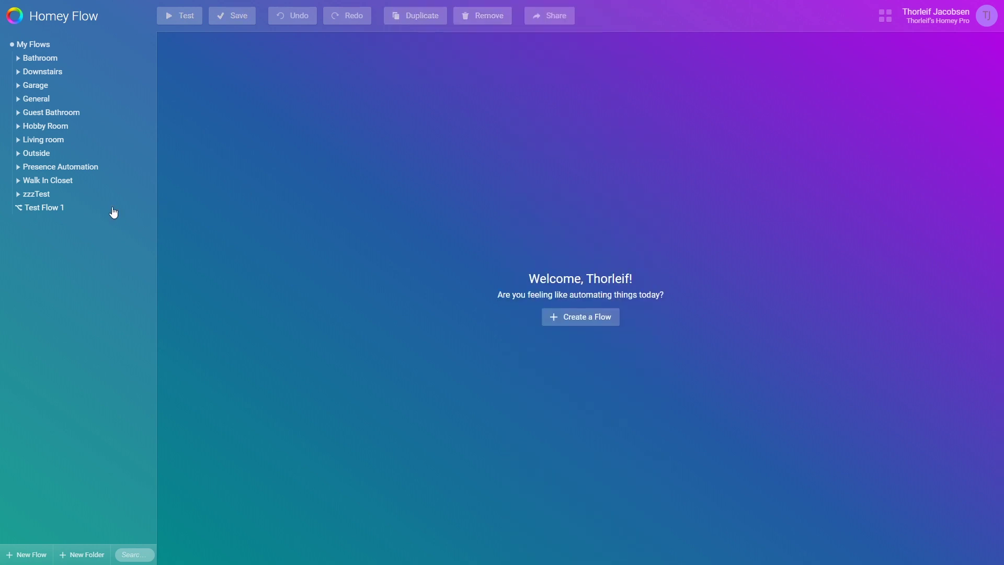
click(110, 212)
click(554, 16)
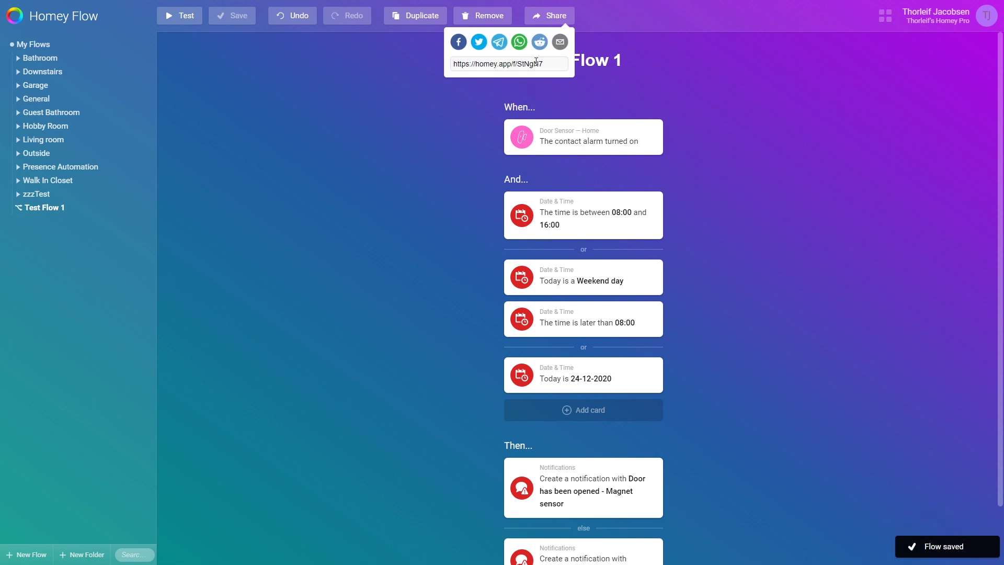
- Share Test Flow 1 and copy its homey.app link to the clipboard
click(544, 61)
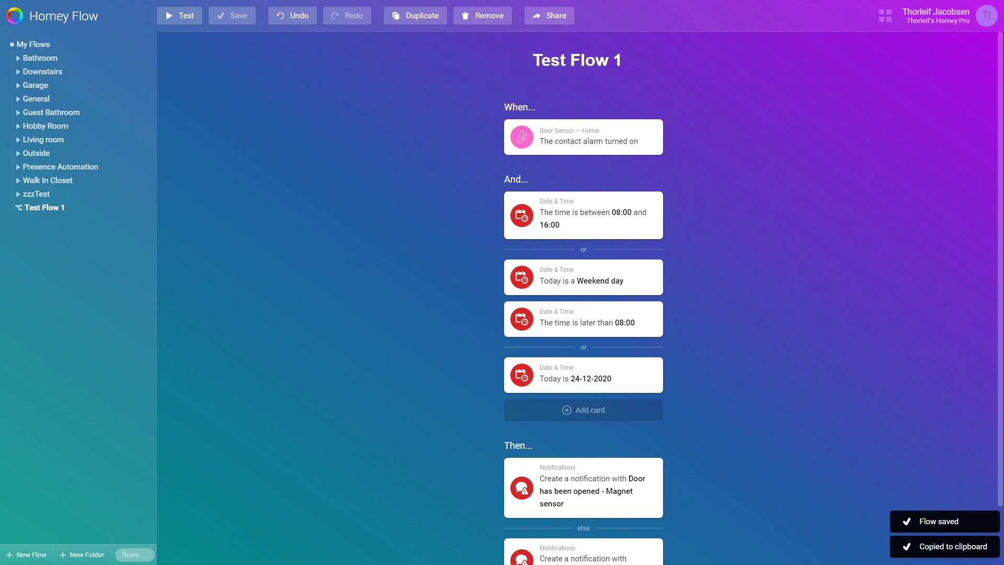